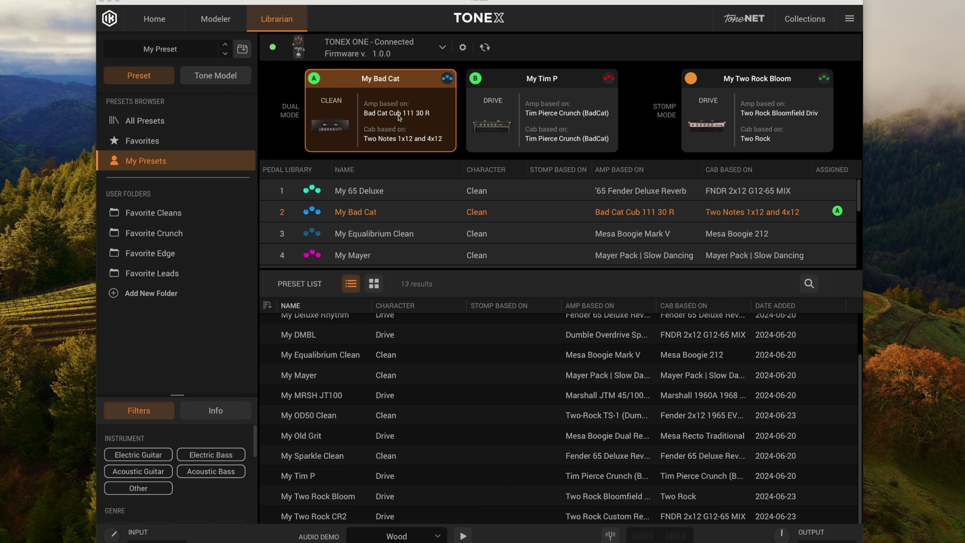
# - Make My Tim P in slot B the active TONEX preset
pyautogui.click(501, 81)
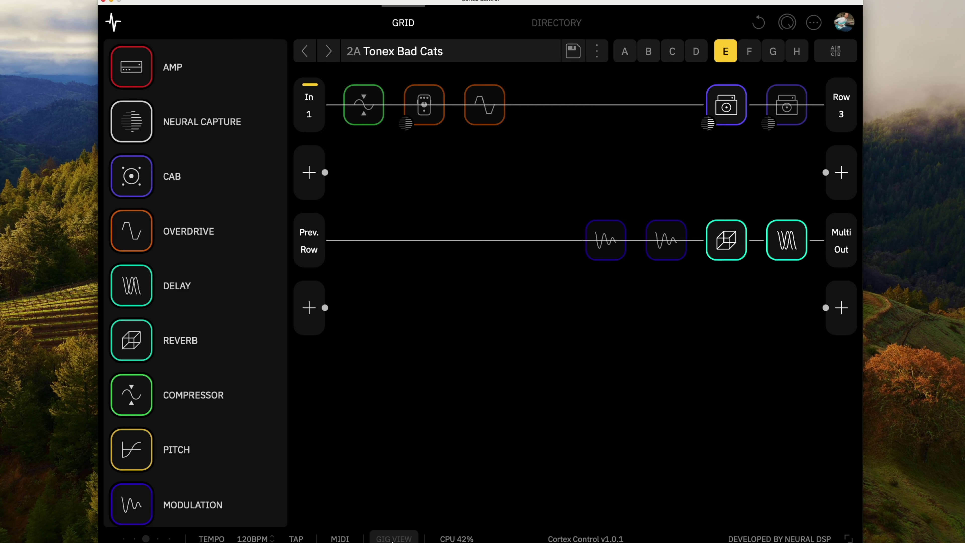
# - Show Gig view's scene tiles and compare Bad Cat Clean and Crunch captures, ending on Clean (-1.0 dB gain, 7.2 dB volume)
pyautogui.click(394, 539)
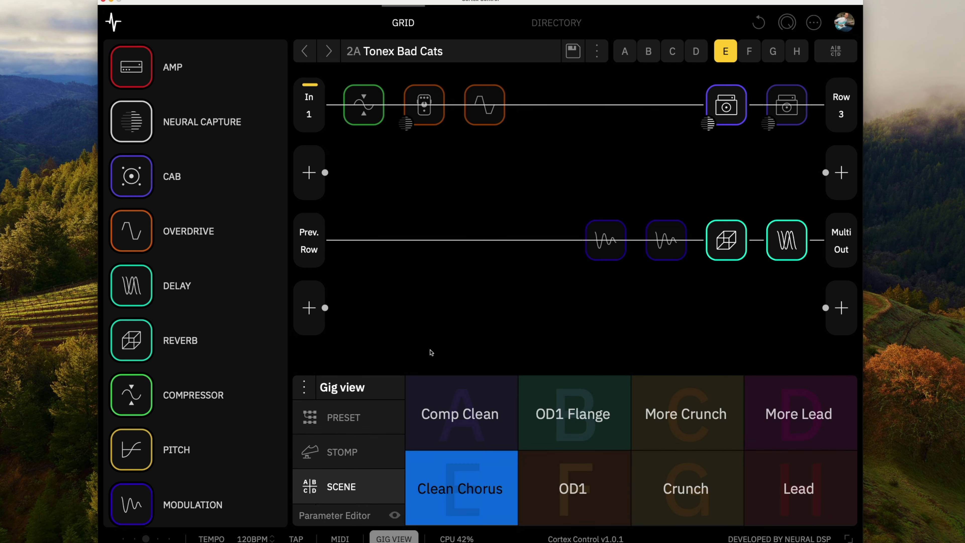
pyautogui.click(727, 108)
pyautogui.click(726, 110)
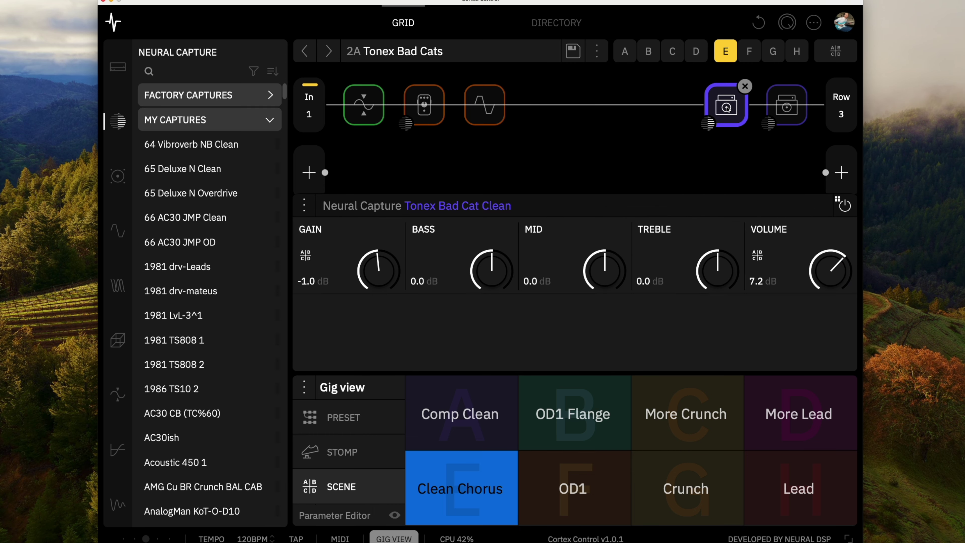
pyautogui.click(786, 107)
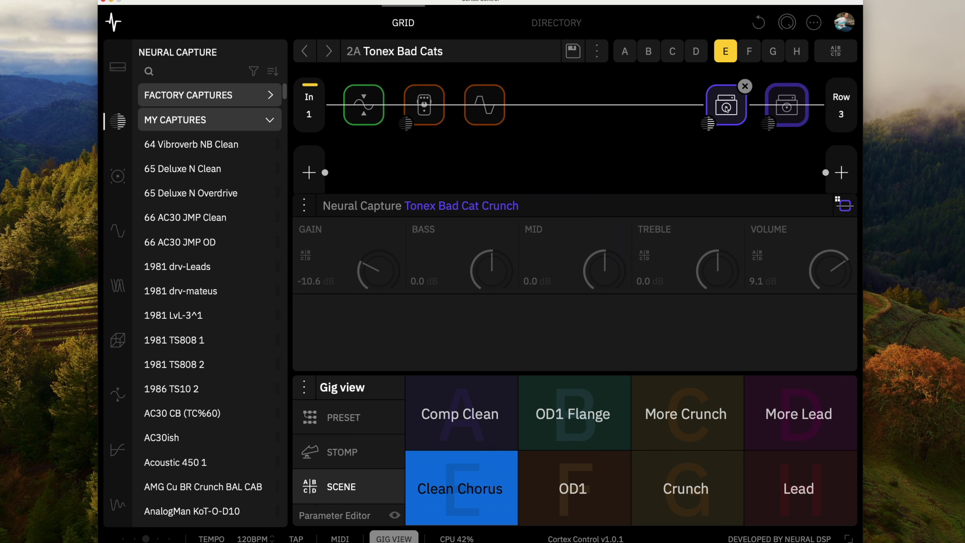
pyautogui.click(727, 109)
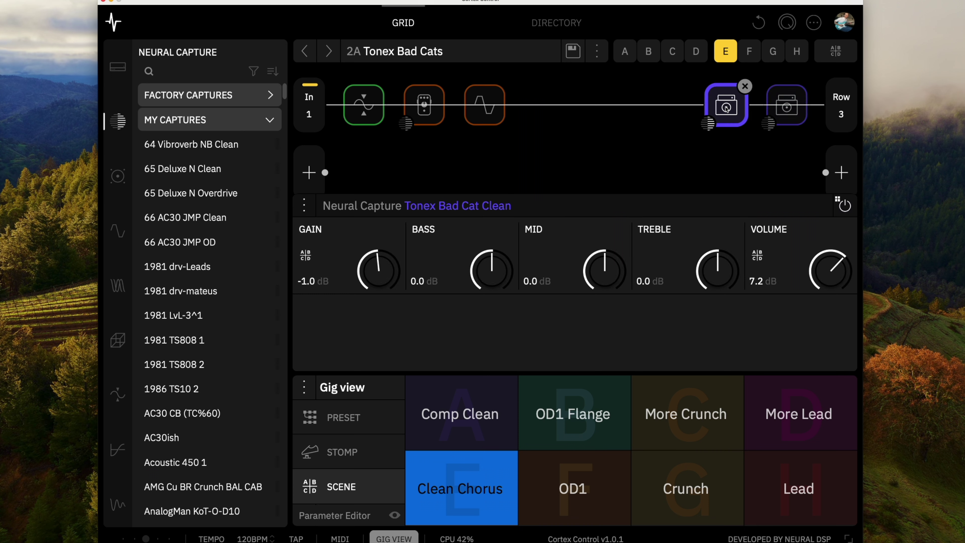
# - Close the capture editor to return to the 2A Tonex Bad Cats grid
pyautogui.click(606, 172)
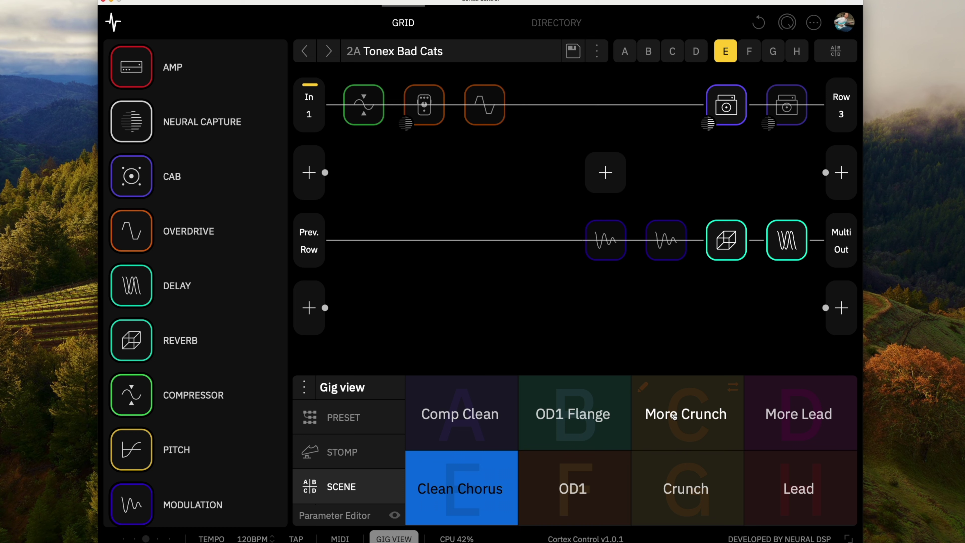
# - Open the Dual Chorus modulation block in Clean Chorus, then close its editor
pyautogui.click(652, 238)
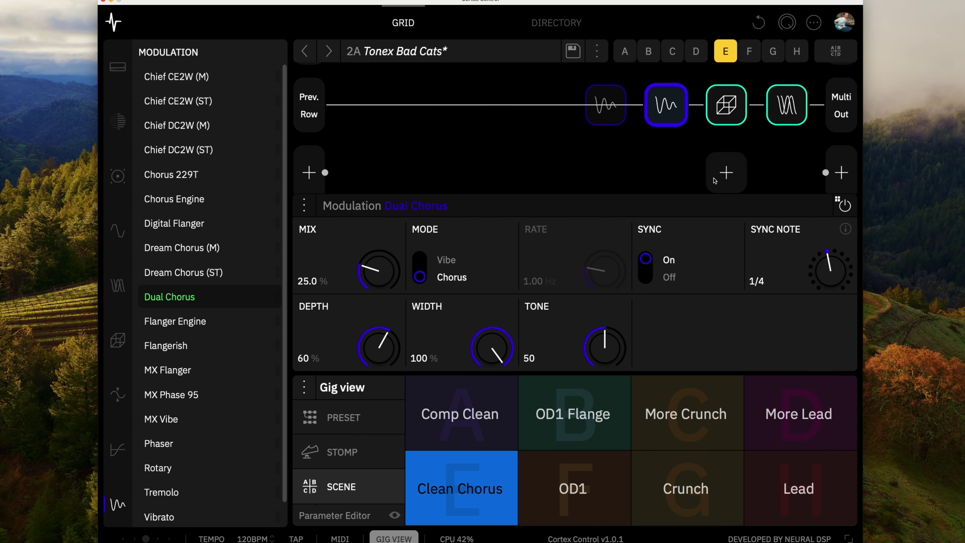
pyautogui.click(714, 180)
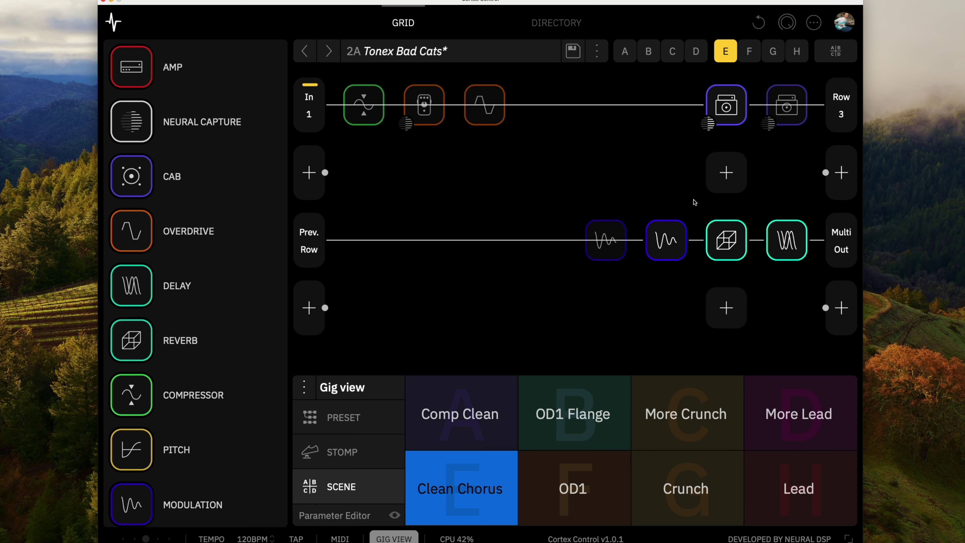
# - Audition scenes A (Comp Clean), F (OD1) and B (OD1 Flange) in turn
pyautogui.click(460, 395)
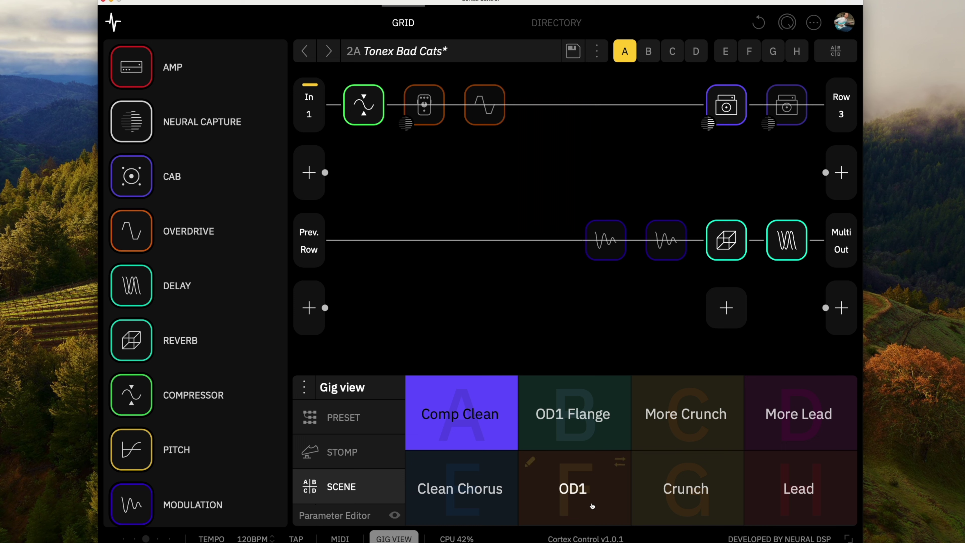
pyautogui.click(578, 472)
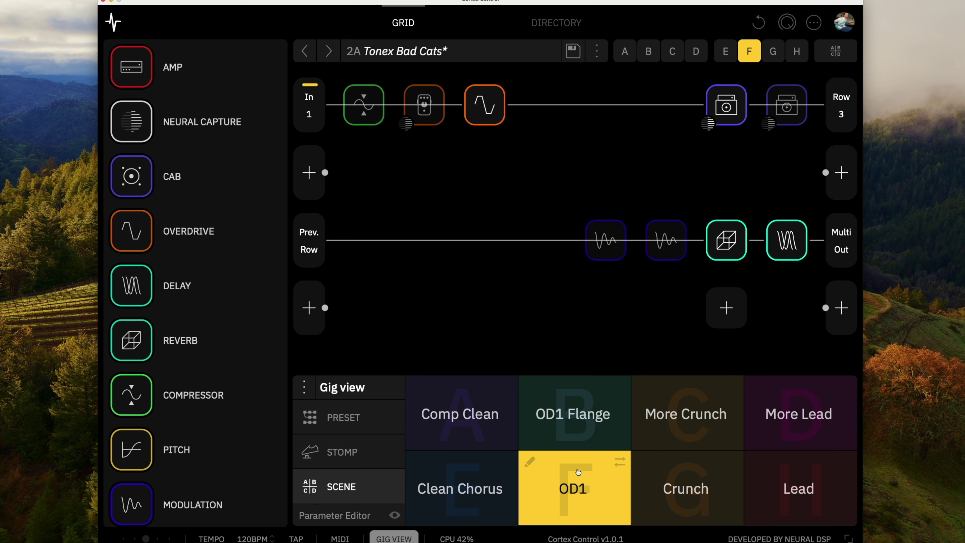
pyautogui.click(569, 438)
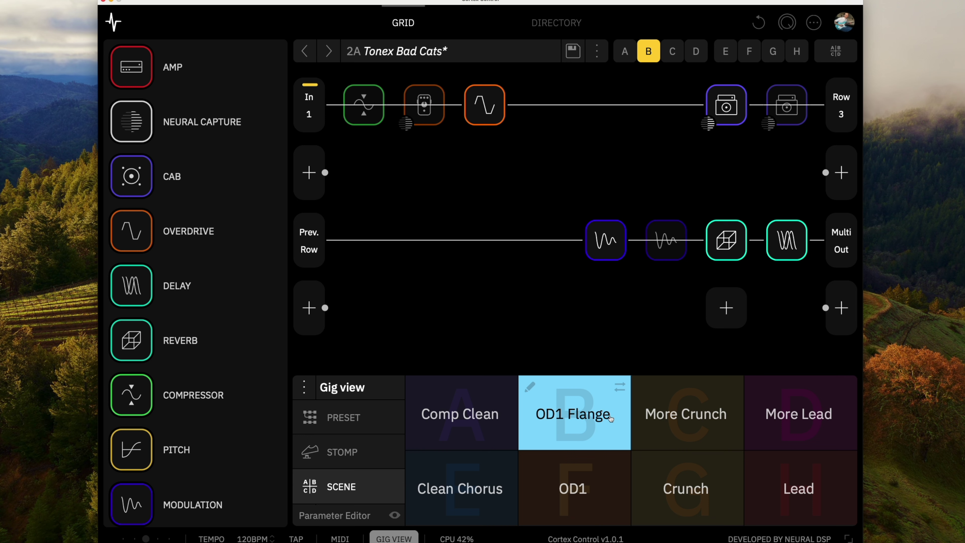
# - Play the Crunch scene, view the Bad Cat Crunch capture settings, then switch to More Crunch and Lead
pyautogui.click(668, 468)
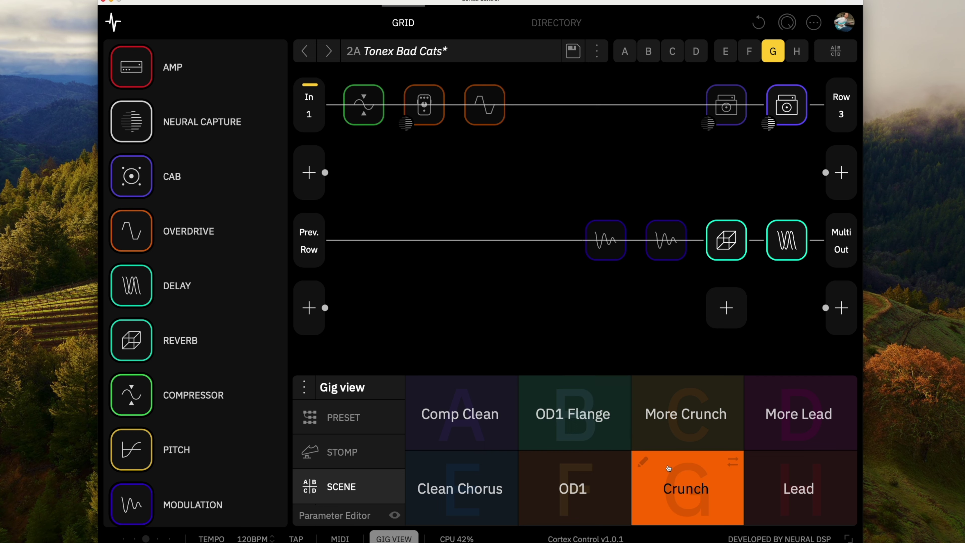
pyautogui.click(792, 108)
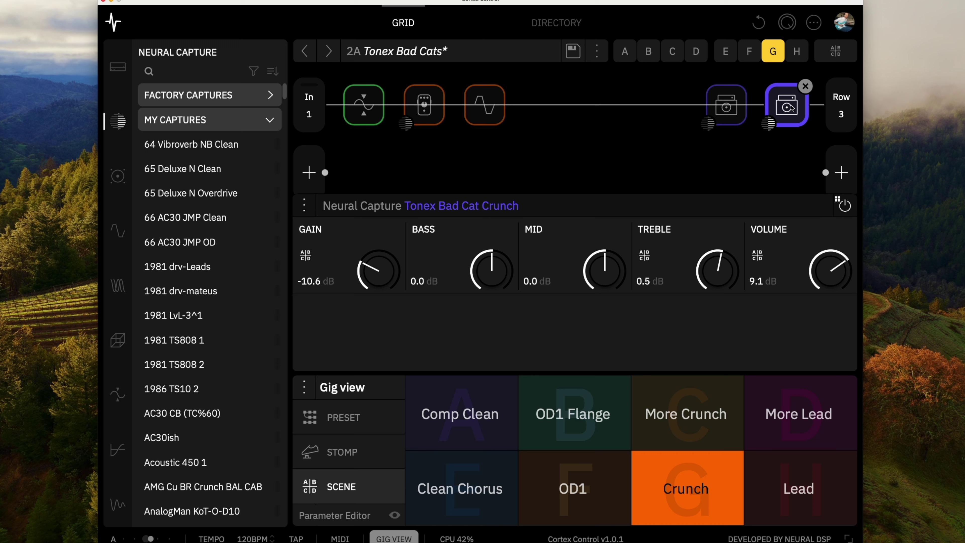
pyautogui.click(682, 402)
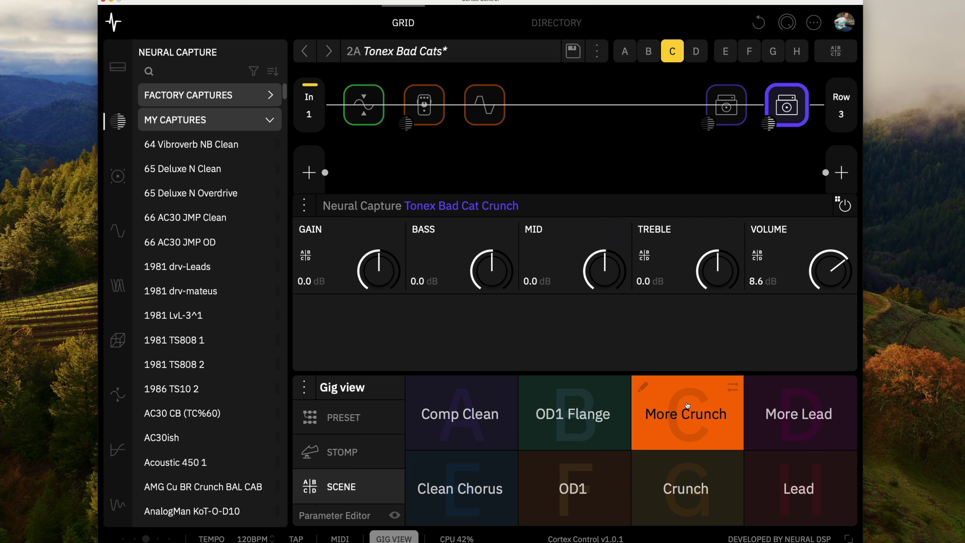
pyautogui.click(792, 467)
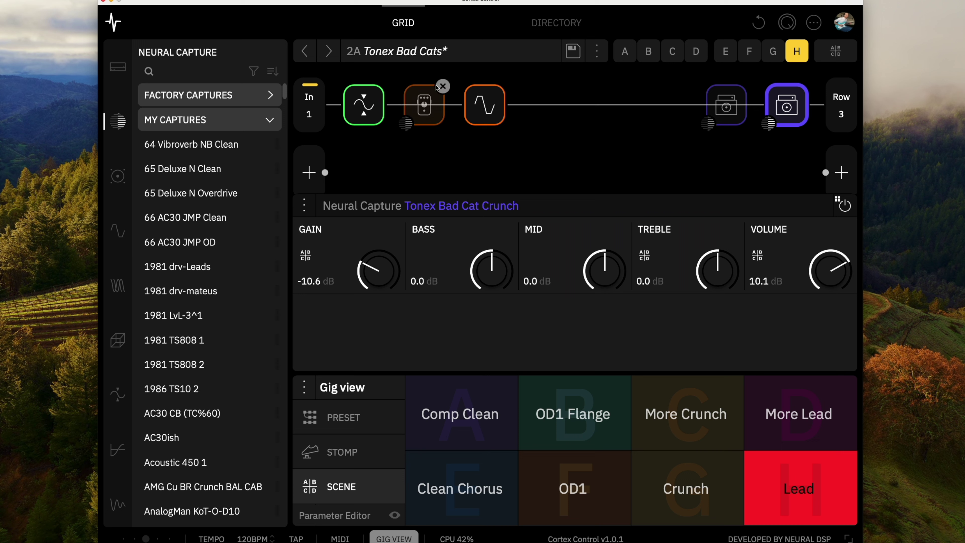
# - Switch to More Lead, inspect the Archer Ikon Gain 5 Normal capture, then return to Clean Chorus
pyautogui.moveTo(477, 109)
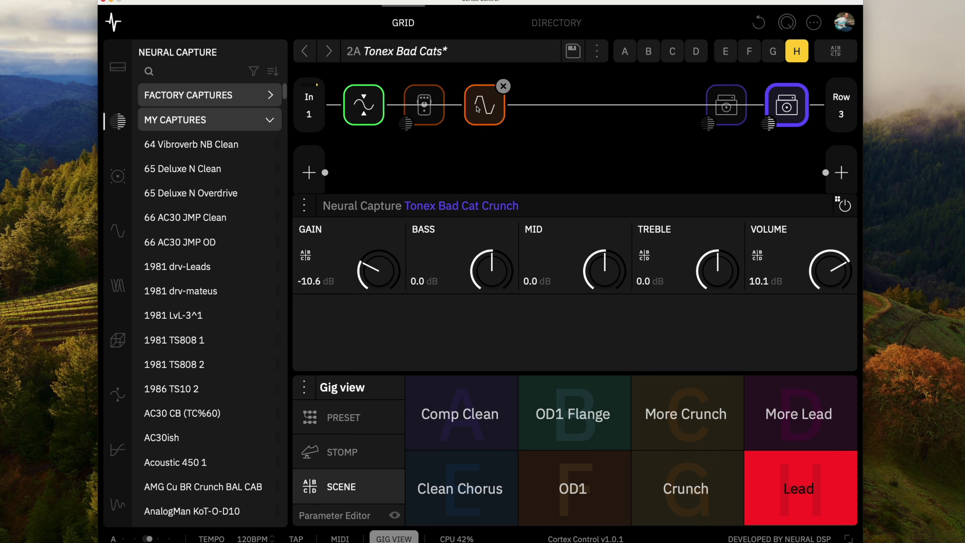
pyautogui.click(788, 400)
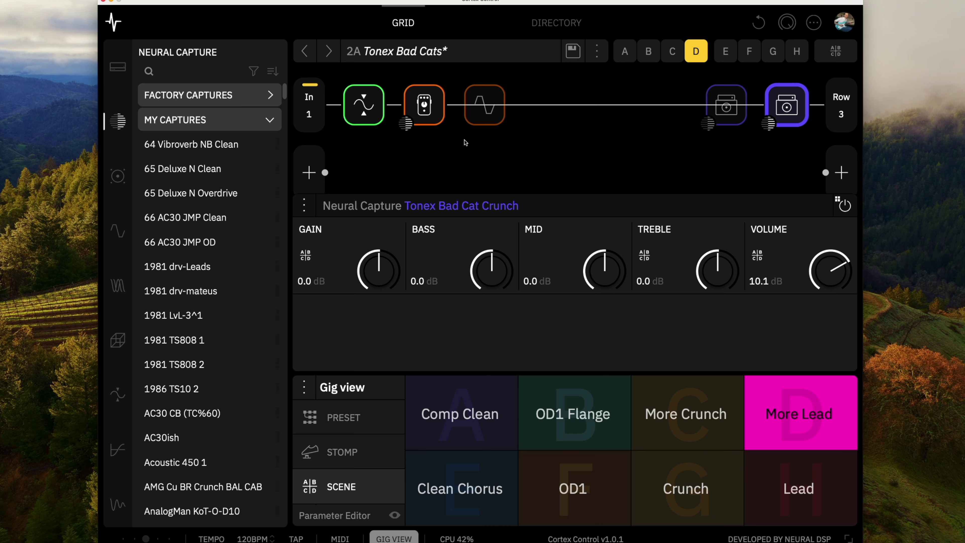
pyautogui.click(434, 119)
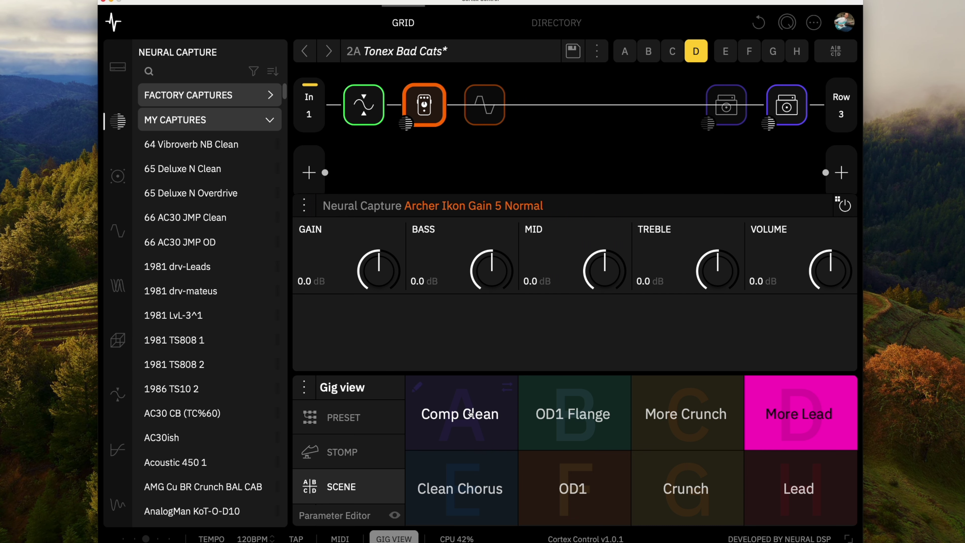
pyautogui.click(456, 473)
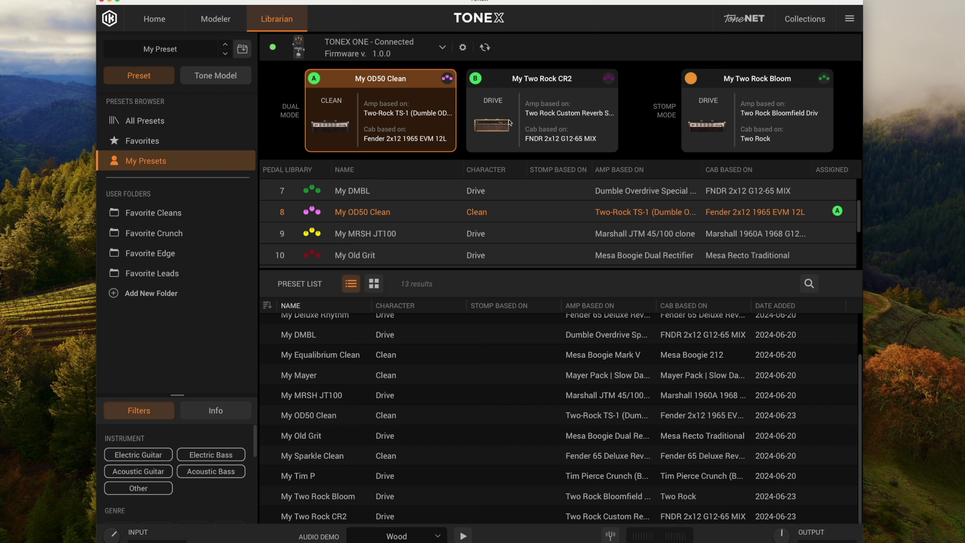
# - Select the My Two Rock CR2 preset in TONEX slot B
pyautogui.click(533, 98)
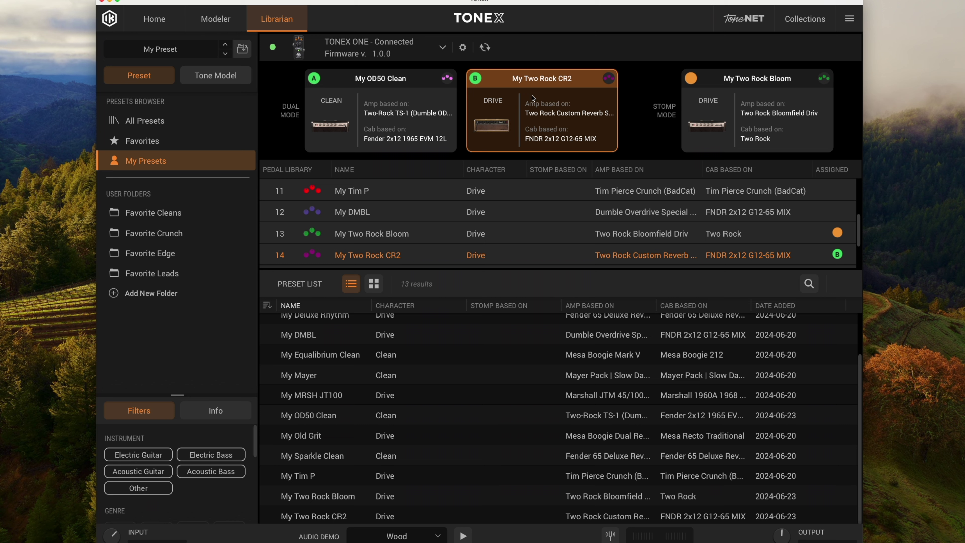
pyautogui.click(759, 96)
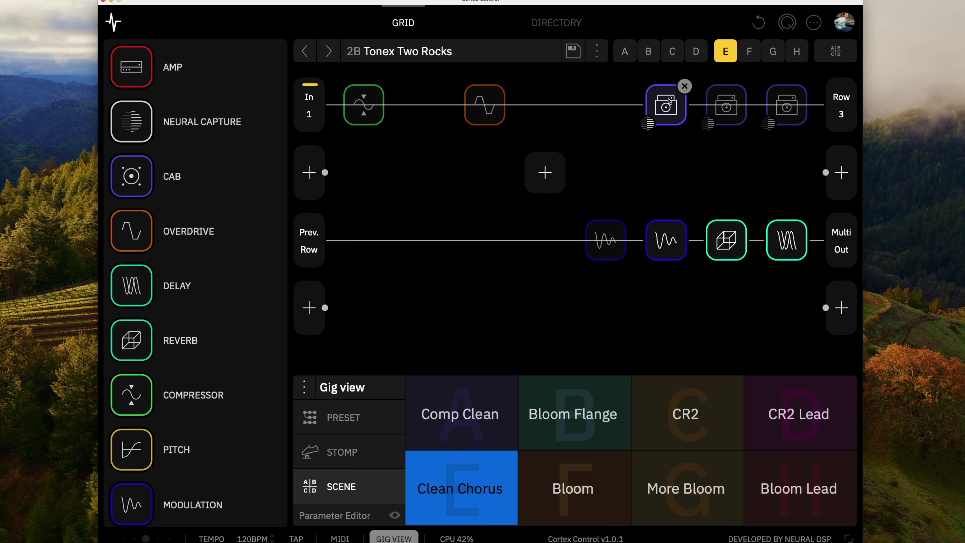
# - View the Bloom Crunch and CR2 Crunch capture settings, then close the editor to see the full chain
pyautogui.click(666, 106)
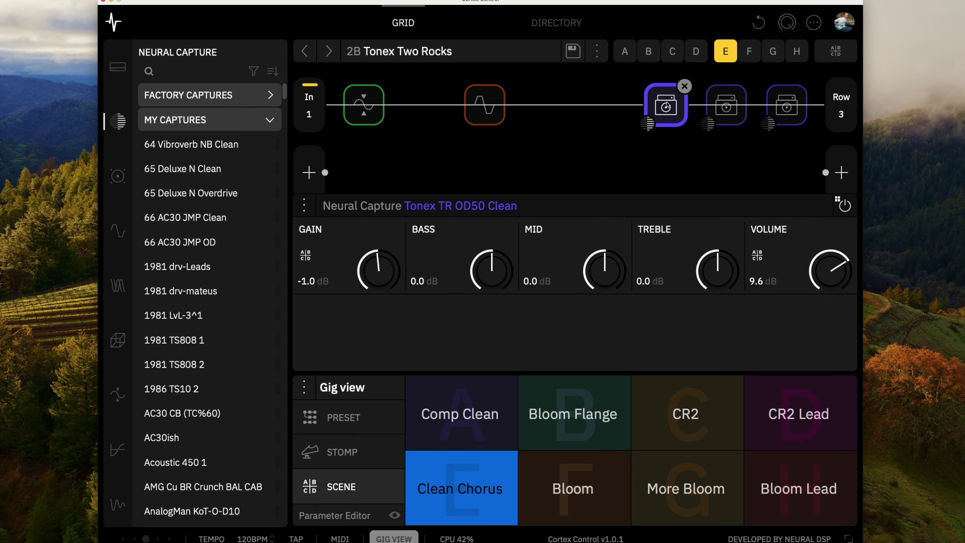
pyautogui.click(724, 105)
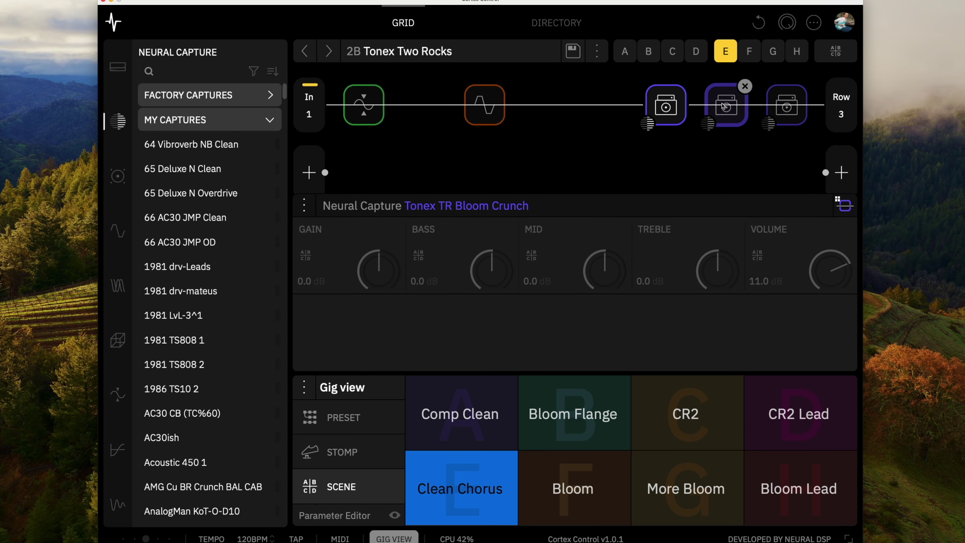
pyautogui.click(793, 109)
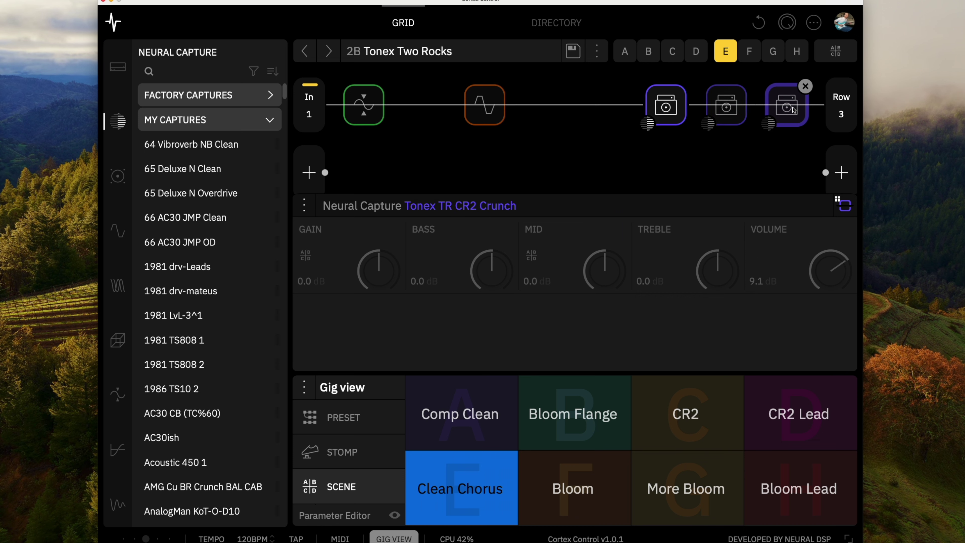
pyautogui.click(382, 352)
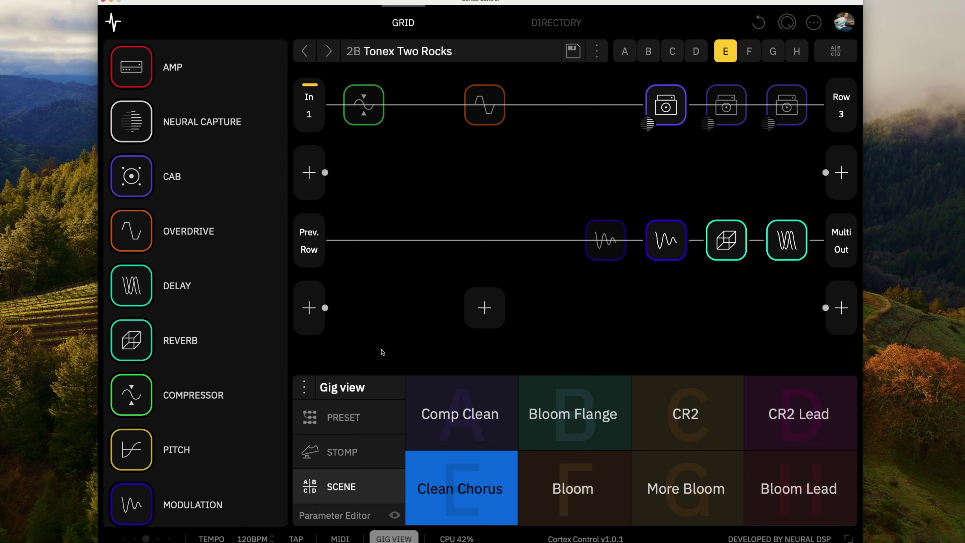
pyautogui.moveTo(442, 466)
pyautogui.moveTo(444, 435)
pyautogui.moveTo(544, 471)
pyautogui.moveTo(684, 464)
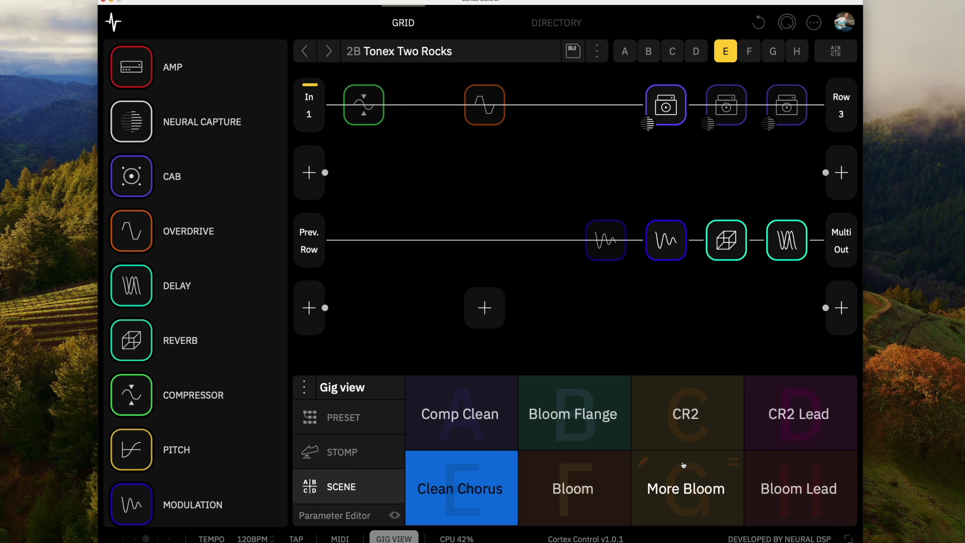
pyautogui.moveTo(594, 425)
pyautogui.moveTo(792, 469)
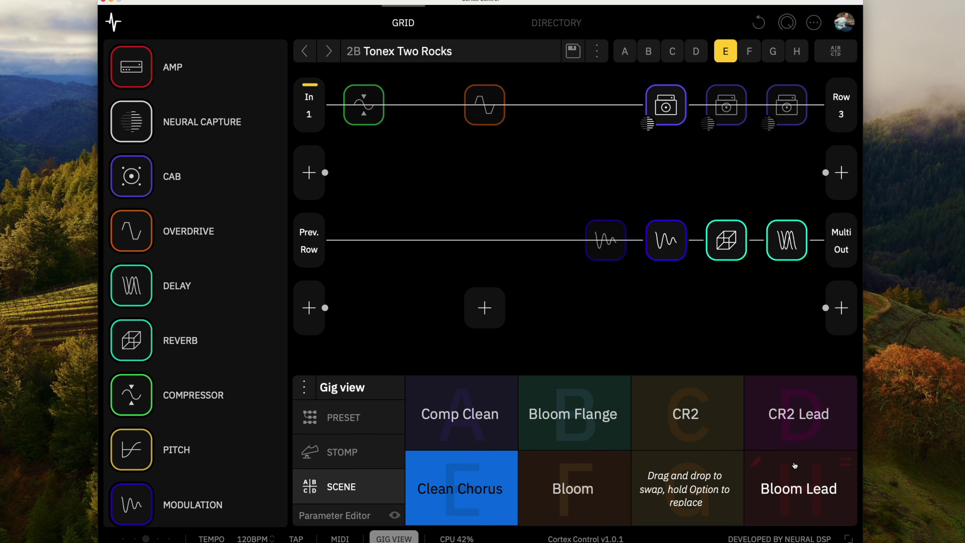
pyautogui.moveTo(696, 437)
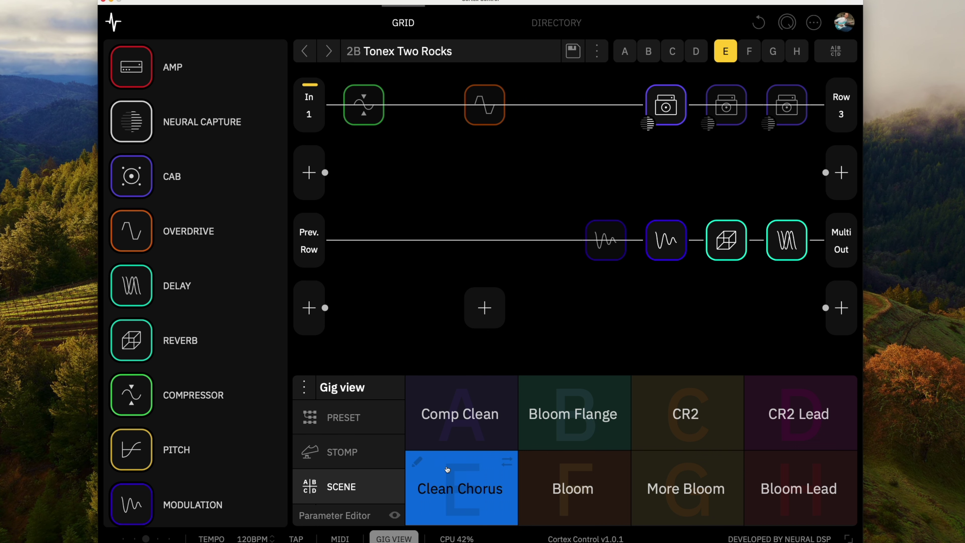
# - Review the Dual Chorus settings, hide the Parameter Editor, and switch to scene A, Comp Clean
pyautogui.click(669, 244)
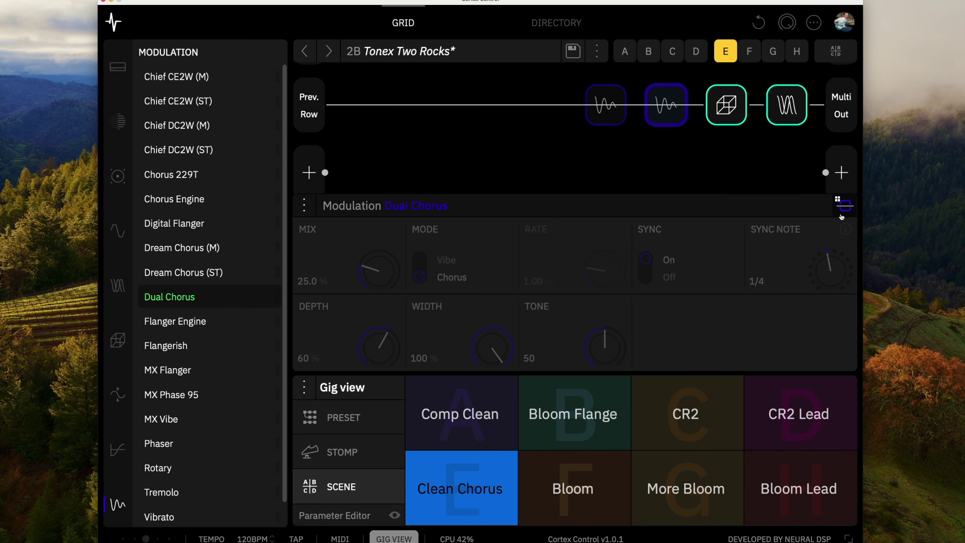
pyautogui.click(844, 207)
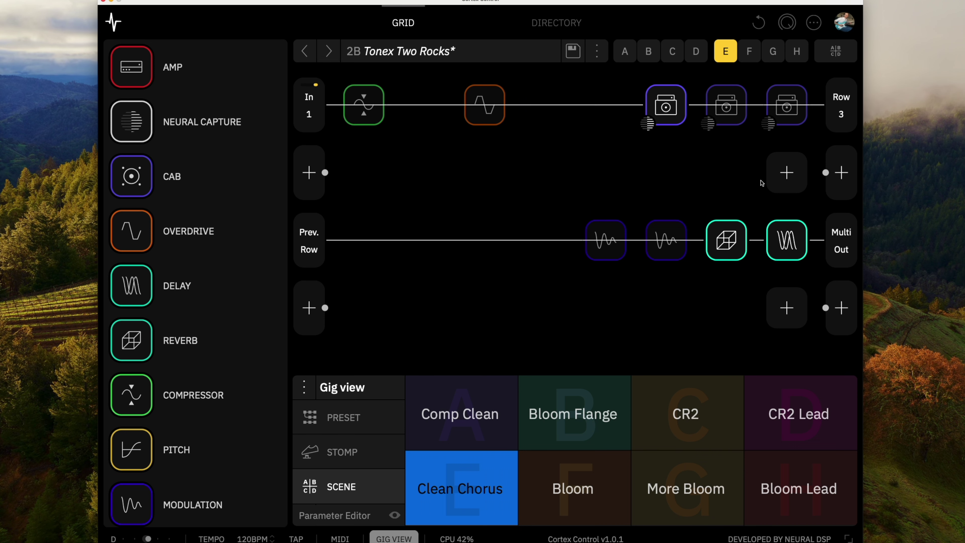
pyautogui.click(667, 245)
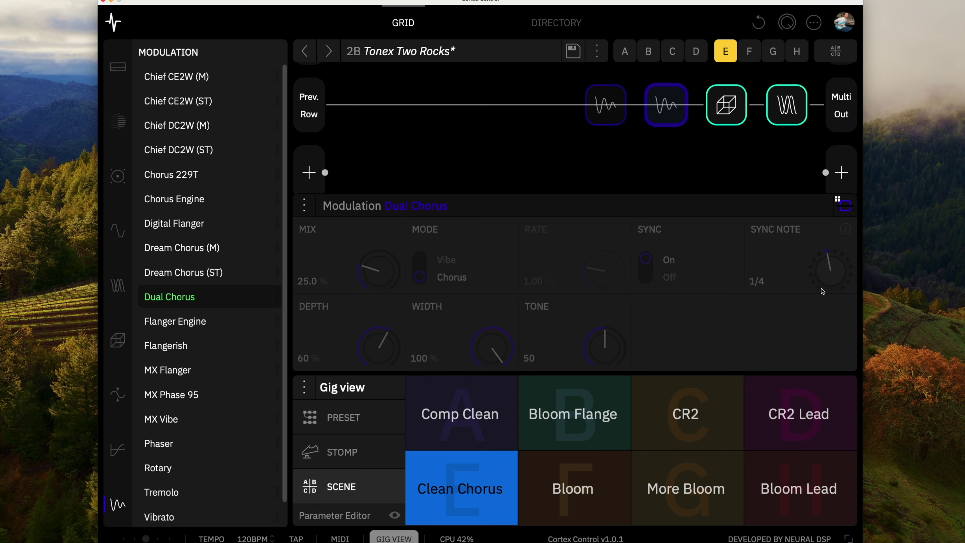
pyautogui.click(845, 207)
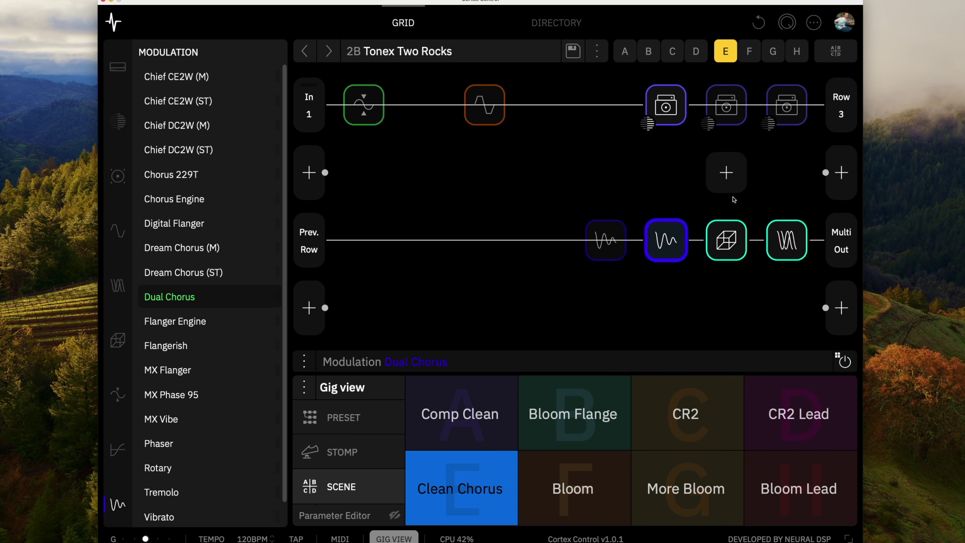
pyautogui.click(454, 393)
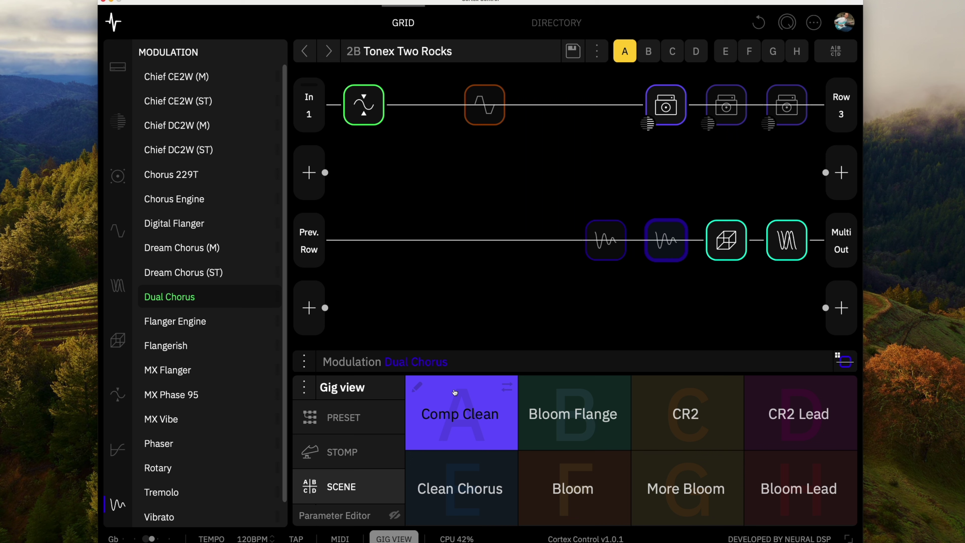
# - Make scene F, Bloom, active in the 2B Tonex Two Rocks preset
pyautogui.click(575, 461)
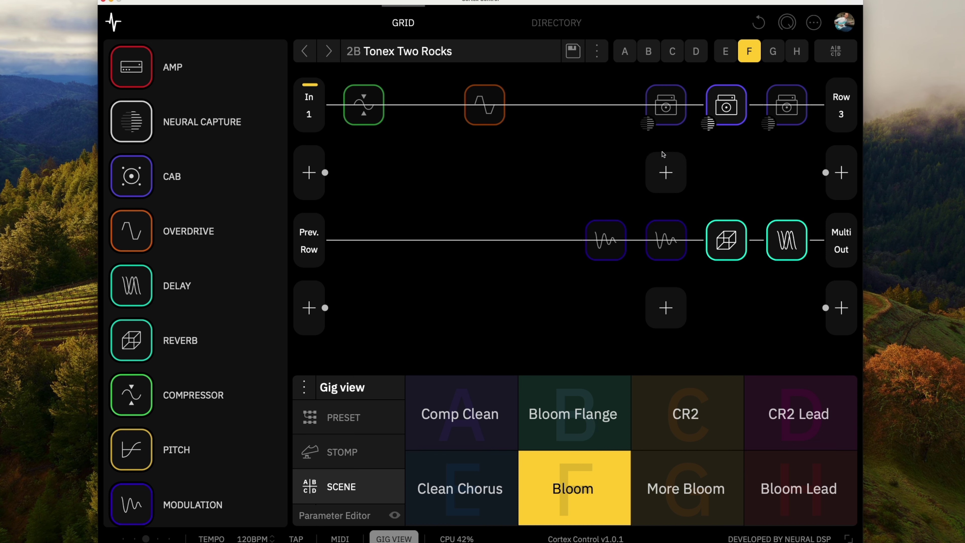
# - With the Bloom Crunch capture's settings shown, audition scenes B Bloom Flange, G More Bloom and H Bloom Lead
pyautogui.click(733, 110)
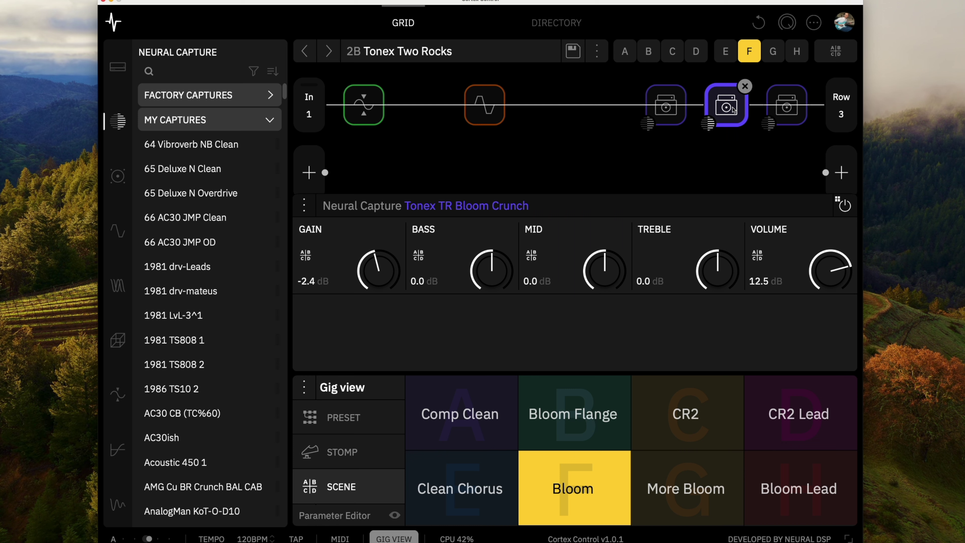
pyautogui.click(580, 394)
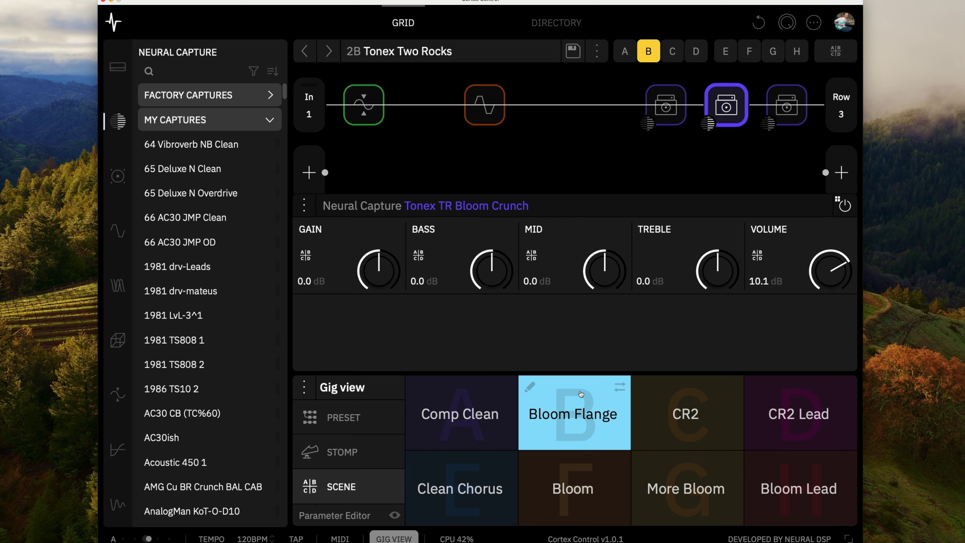
pyautogui.click(680, 460)
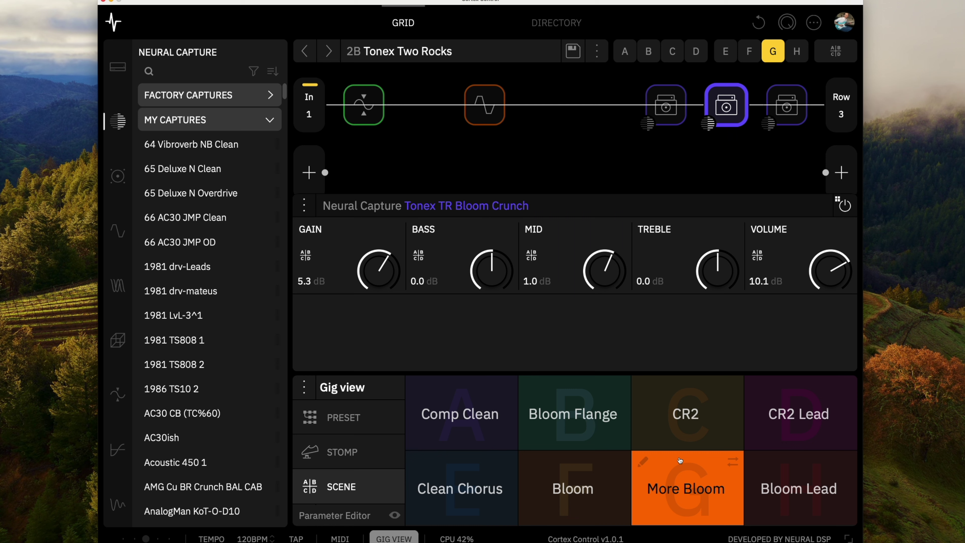
pyautogui.click(799, 460)
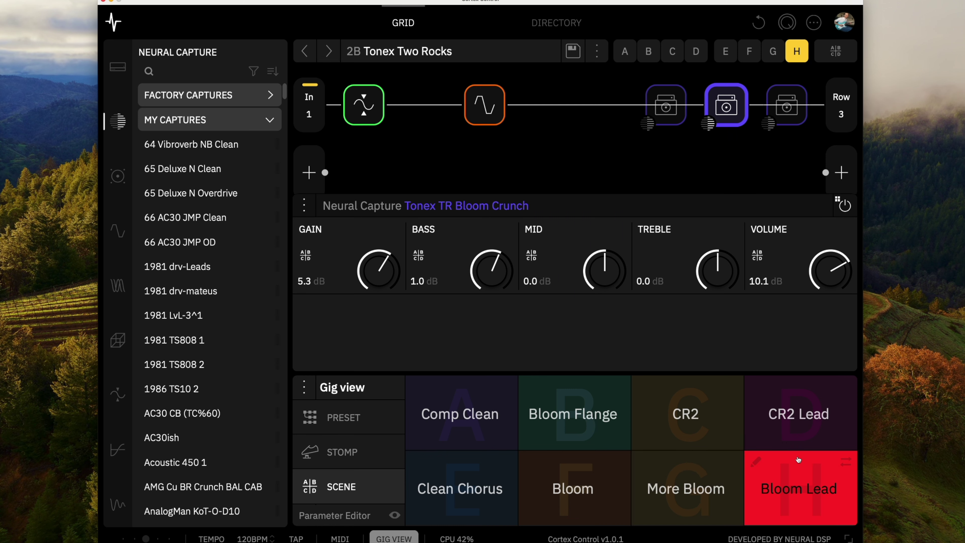
# - Compare the No-Bell OD1 overdrive with the Bloom Crunch capture, then switch to scene C, CR2
pyautogui.click(485, 107)
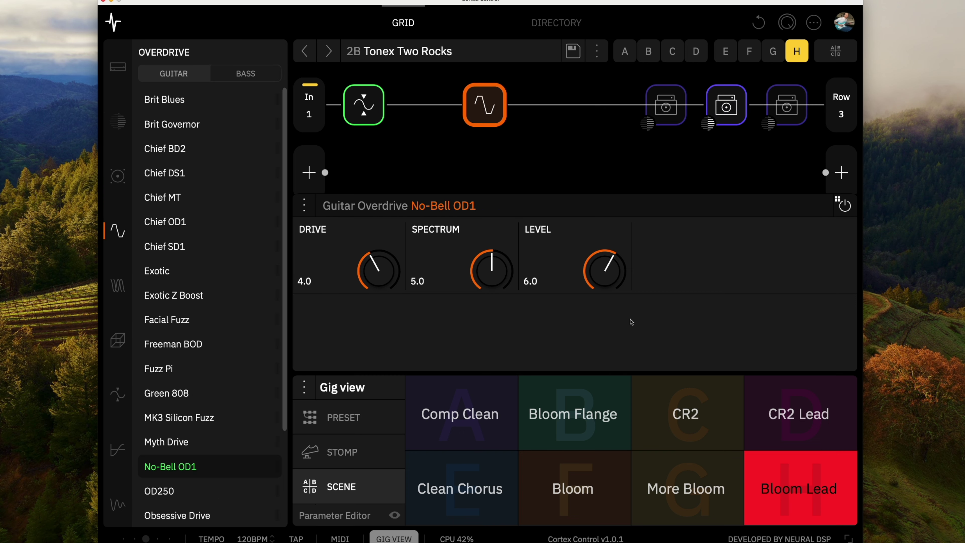
pyautogui.click(723, 110)
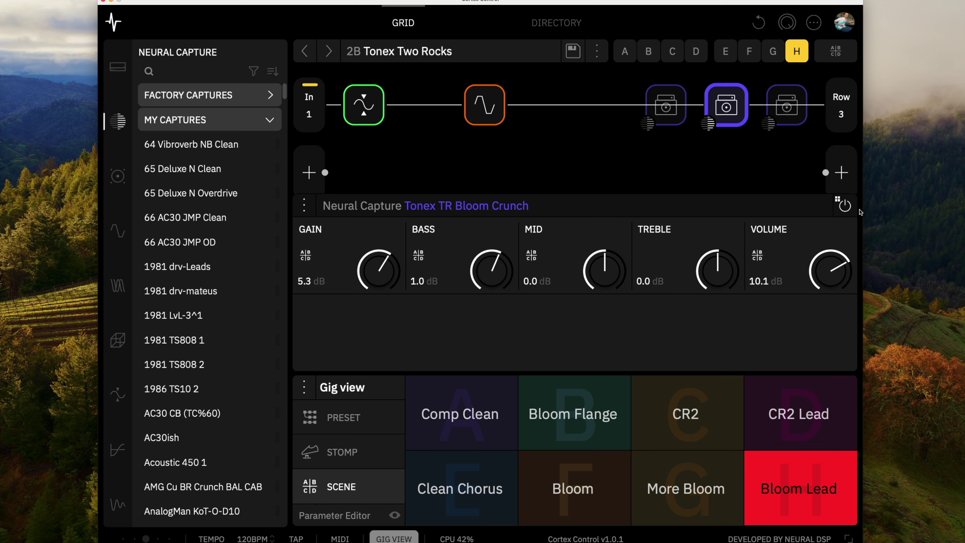
pyautogui.click(689, 394)
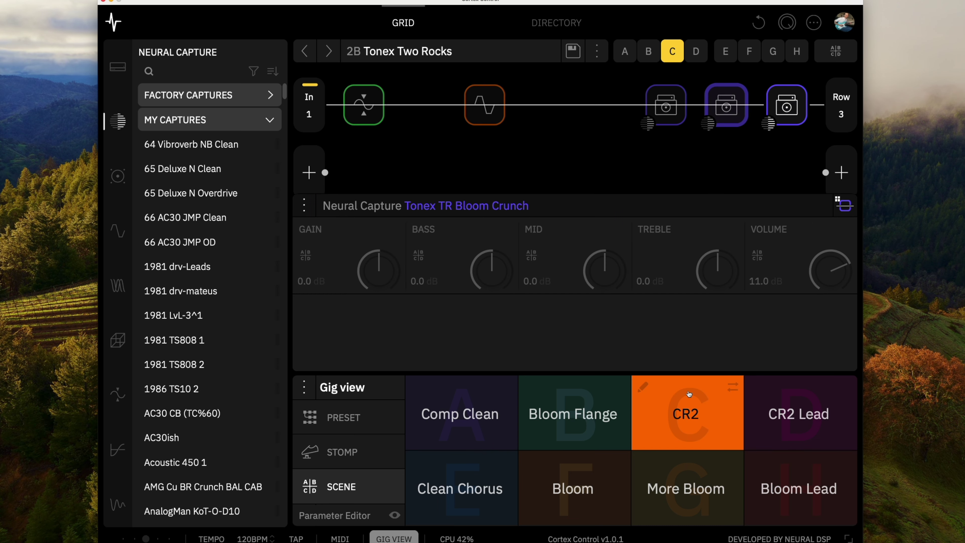
# - Show the Tonex TR CR2 Crunch capture's settings, then switch to scene D, CR2 Lead
pyautogui.click(789, 108)
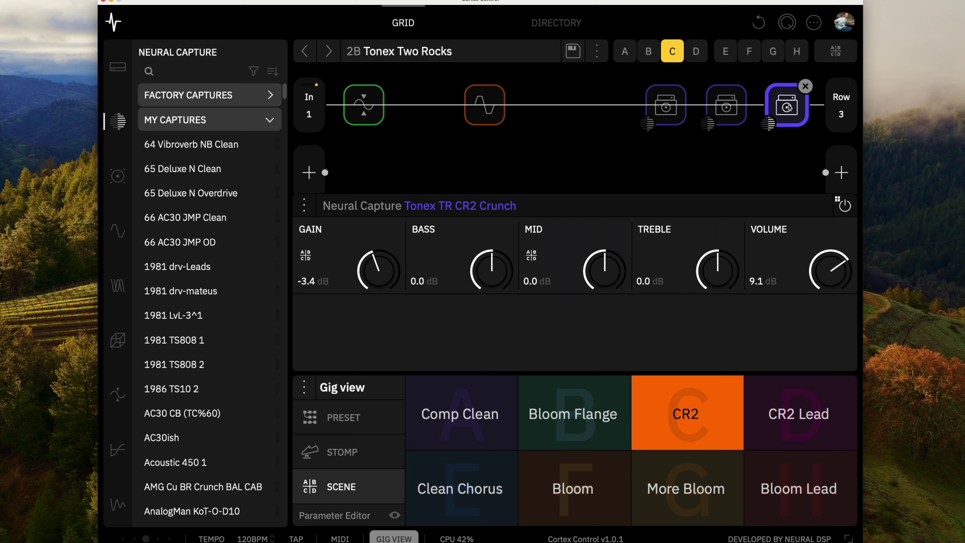
pyautogui.click(799, 397)
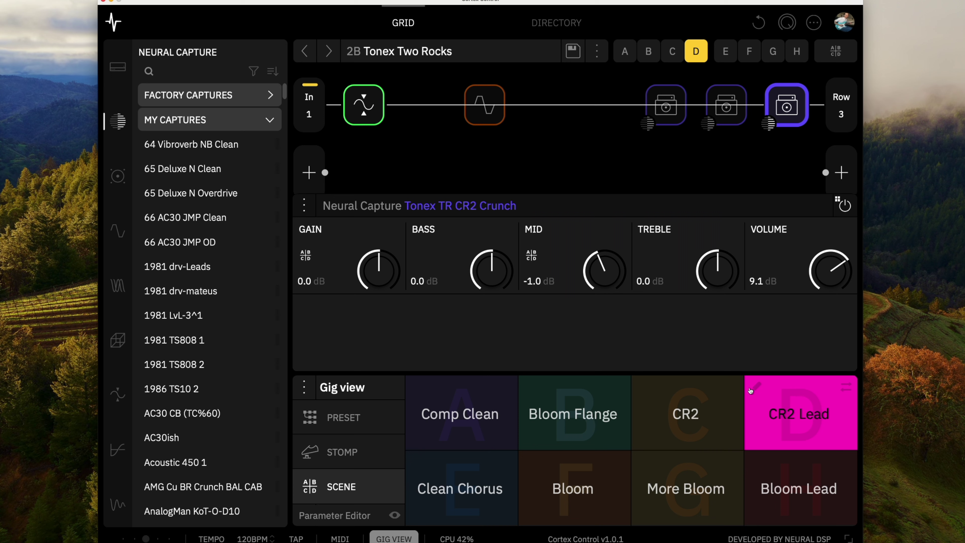
# - Return the Two Rocks preset to scene E, Clean Chorus
pyautogui.click(457, 468)
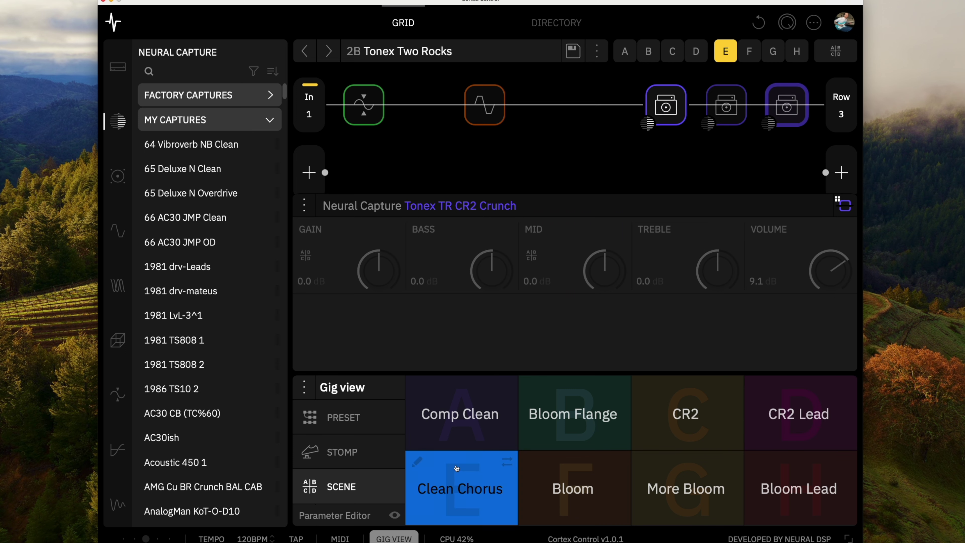